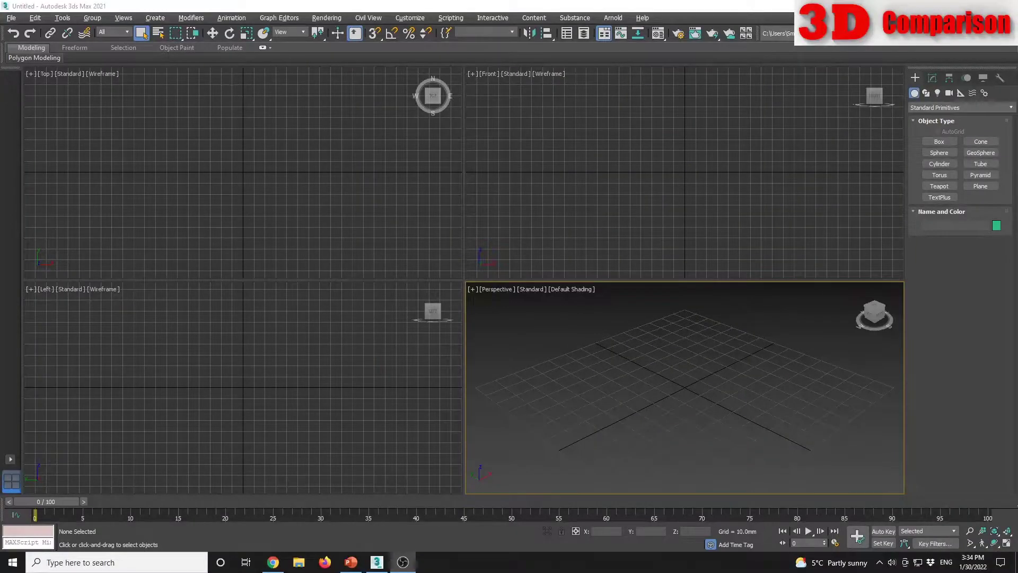
Step: Bring the 3ds Max window with its empty four-viewport scene to the front
click(546, 301)
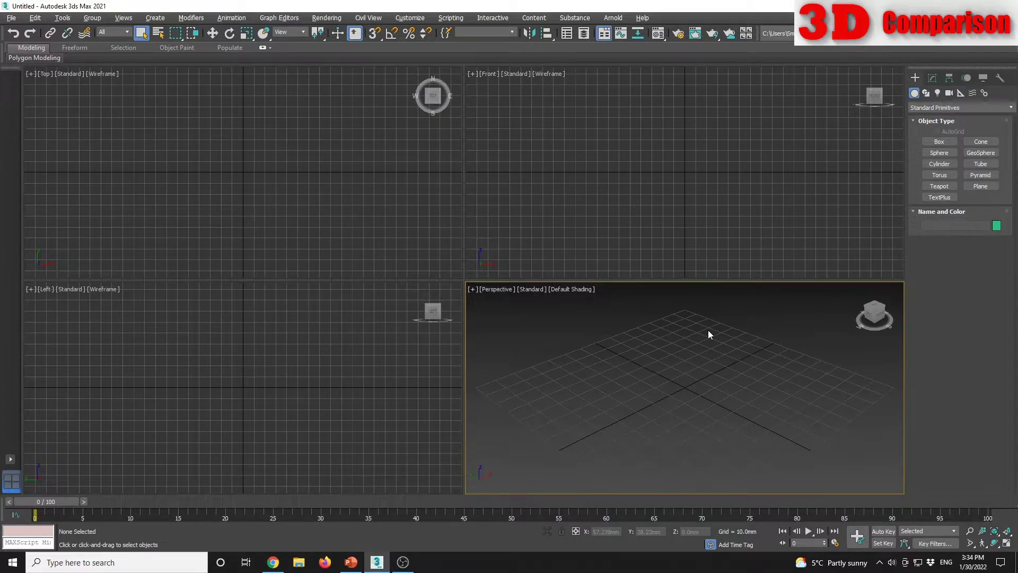
Step: Select ame-dark.ui in Load Custom UI Scheme, cancel without loading, and reopen Customize
click(409, 18)
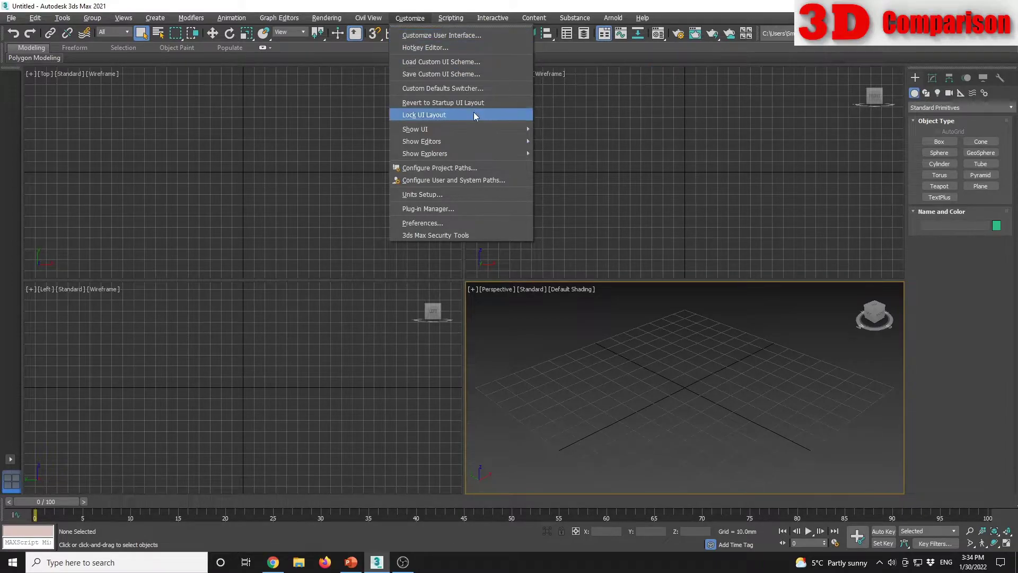
click(466, 62)
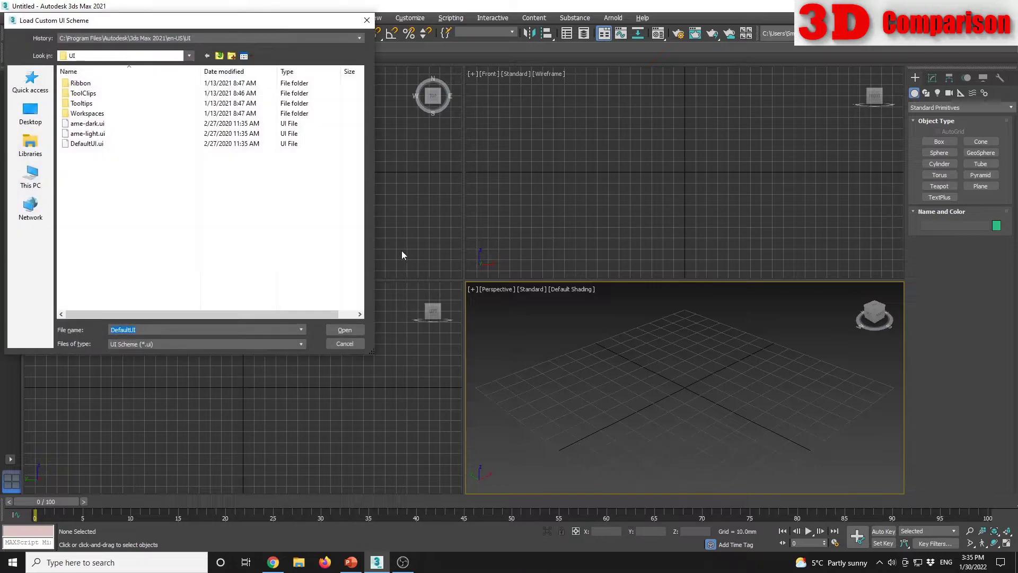
click(95, 124)
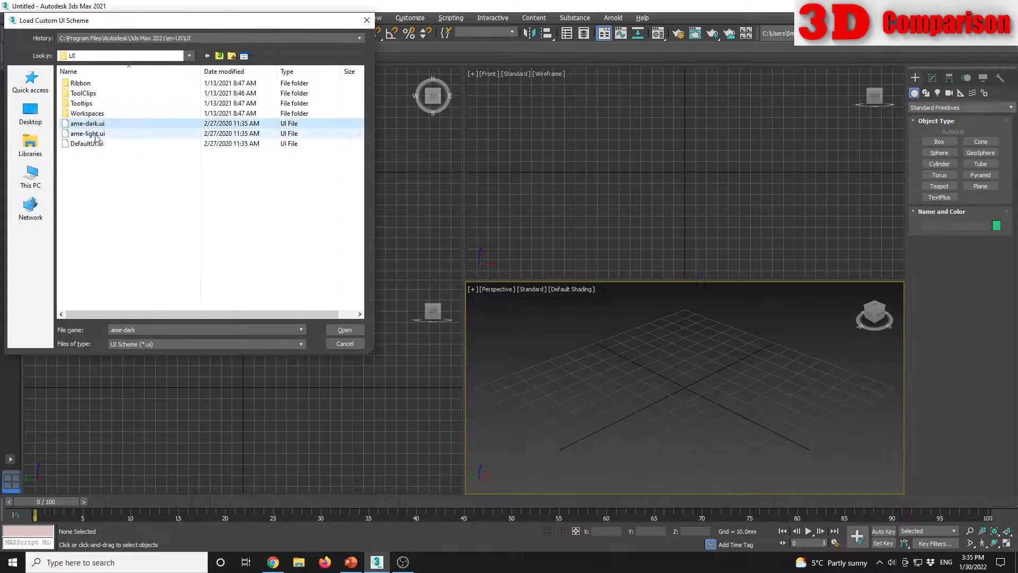
click(344, 344)
click(410, 18)
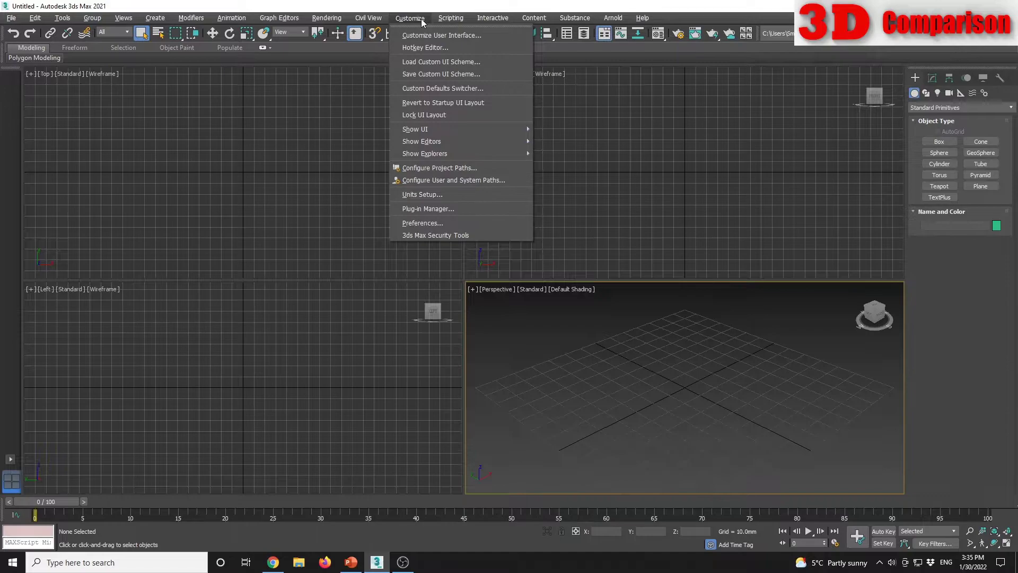
Step: In Custom Defaults Switcher, moved lower on screen, pick Max tool options and the ame-light scheme
click(457, 88)
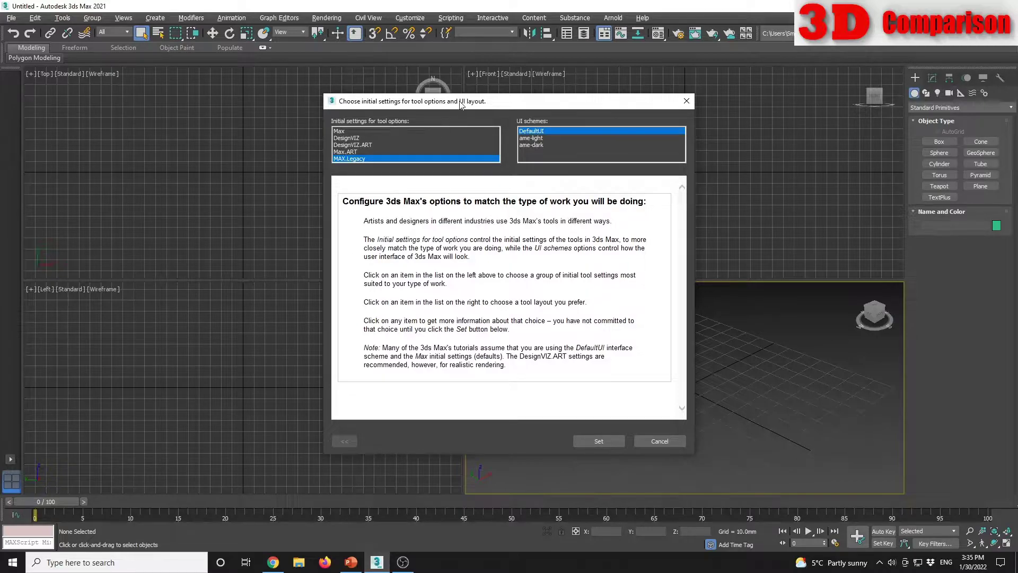
drag(460, 105, 464, 152)
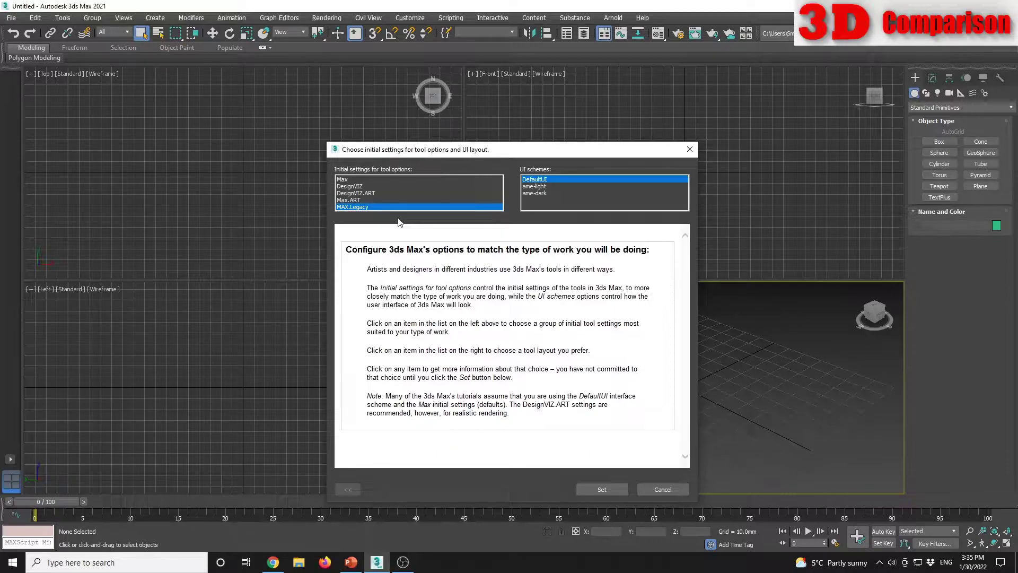
click(347, 180)
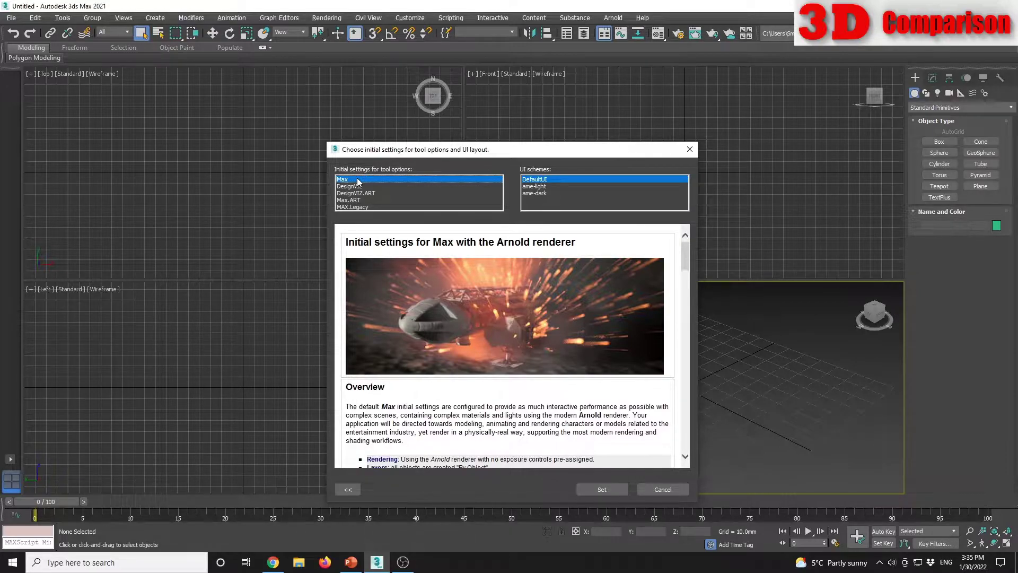
click(542, 187)
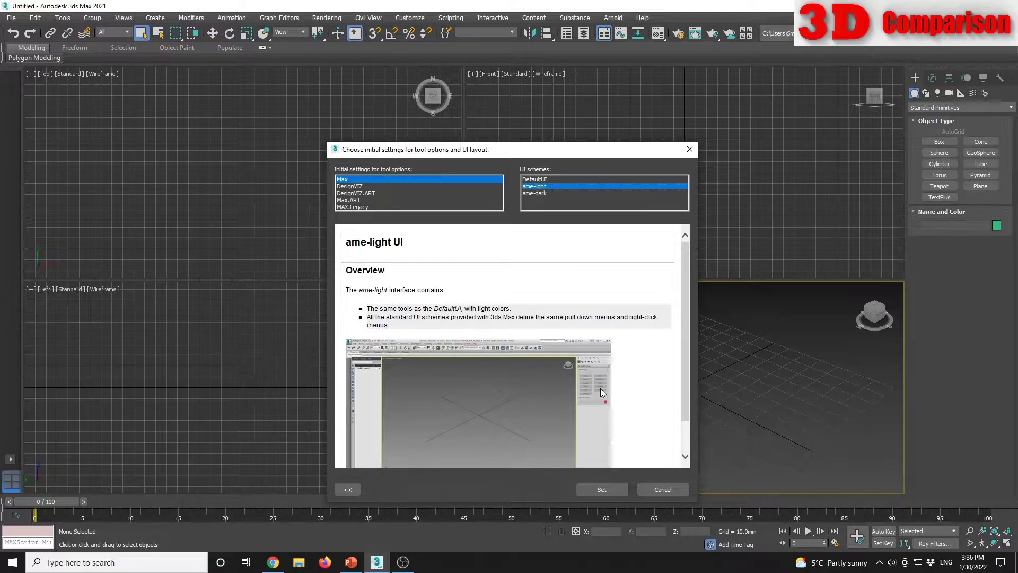
Step: Pick the ame-dark UI scheme, glance at DesignVIZ, then return to Max tool options
scroll(639, 349, down, 1)
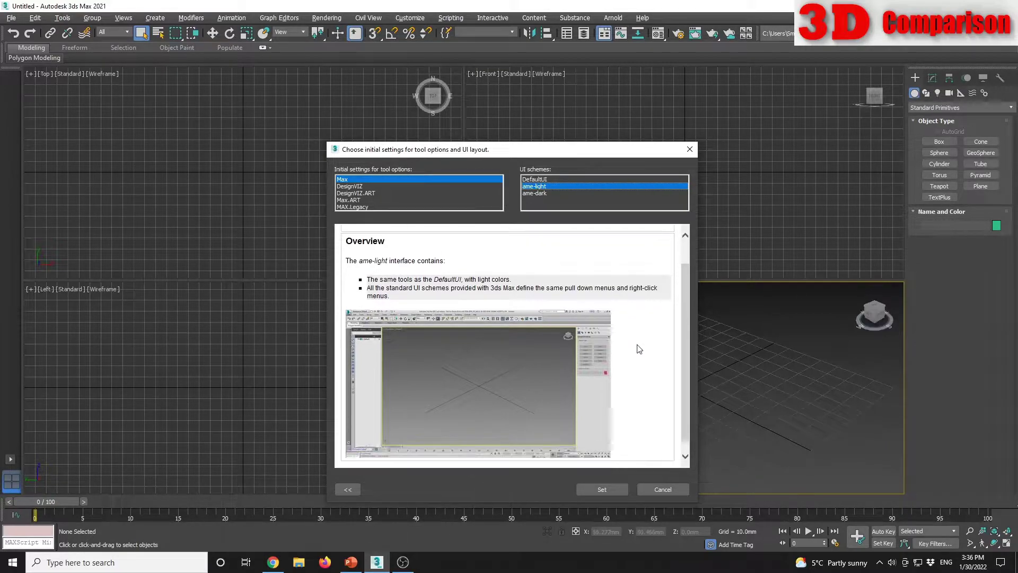
scroll(599, 276, up, 1)
click(541, 194)
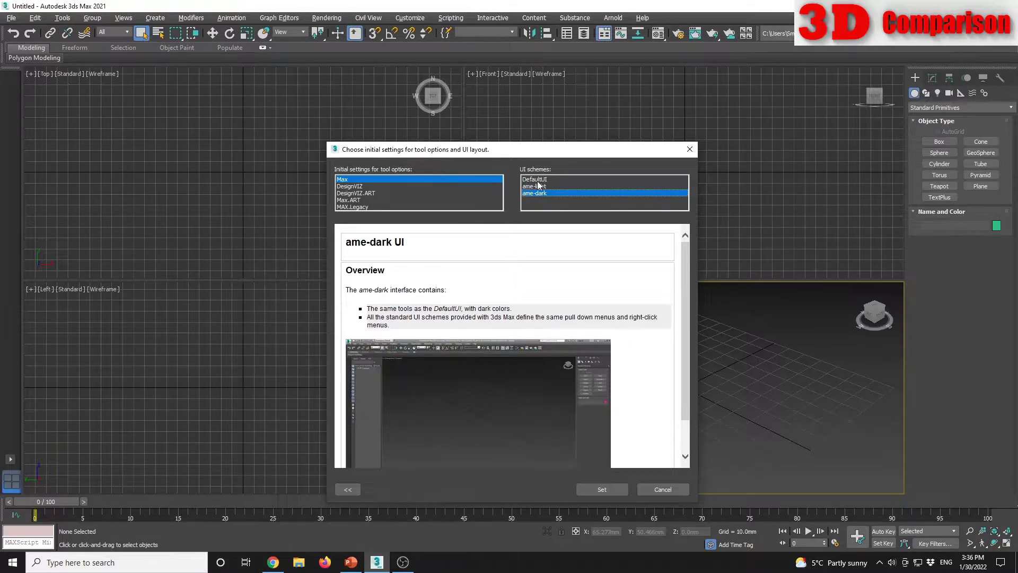
click(366, 188)
click(355, 182)
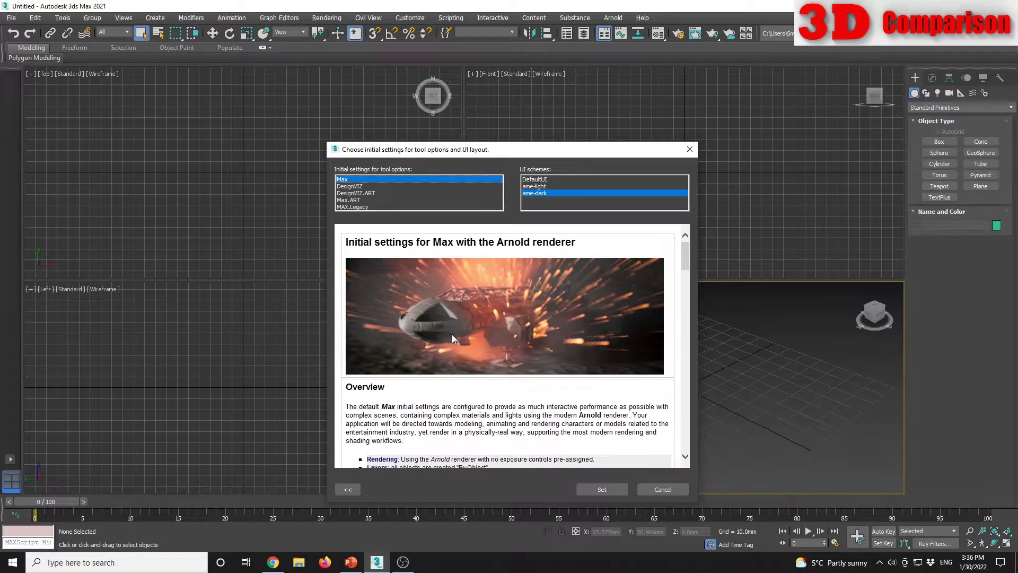
Step: Scroll the Max description to the Rendering section noting Arnold as default renderer
scroll(480, 406, down, 3)
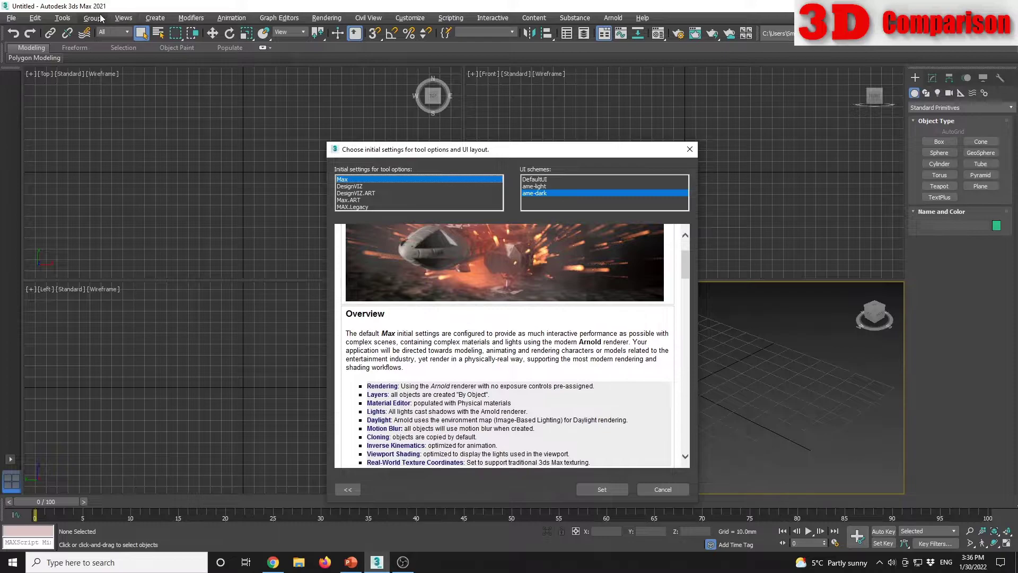
double_click(445, 386)
drag(445, 391, 459, 390)
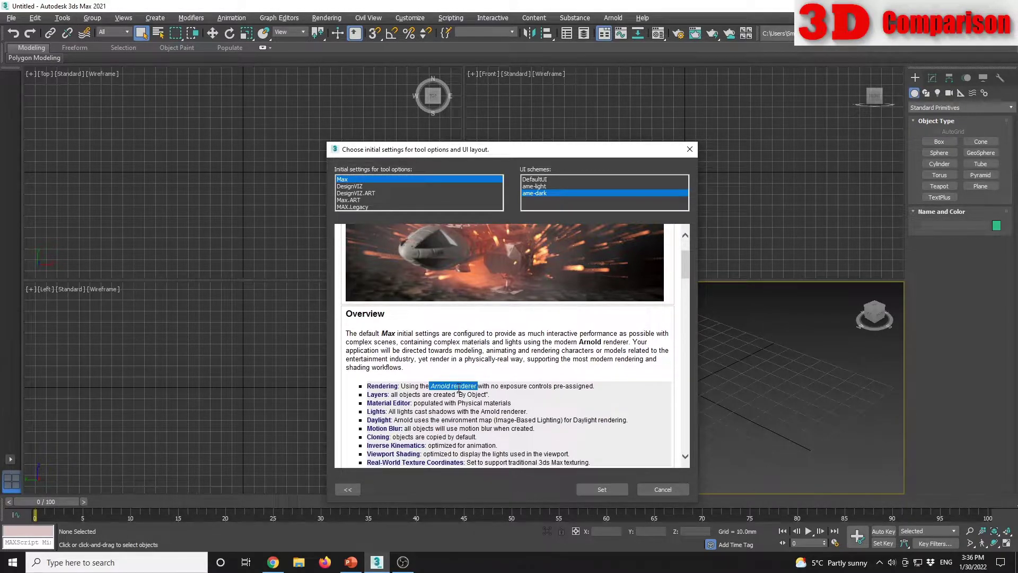
click(530, 389)
scroll(548, 382, down, 1)
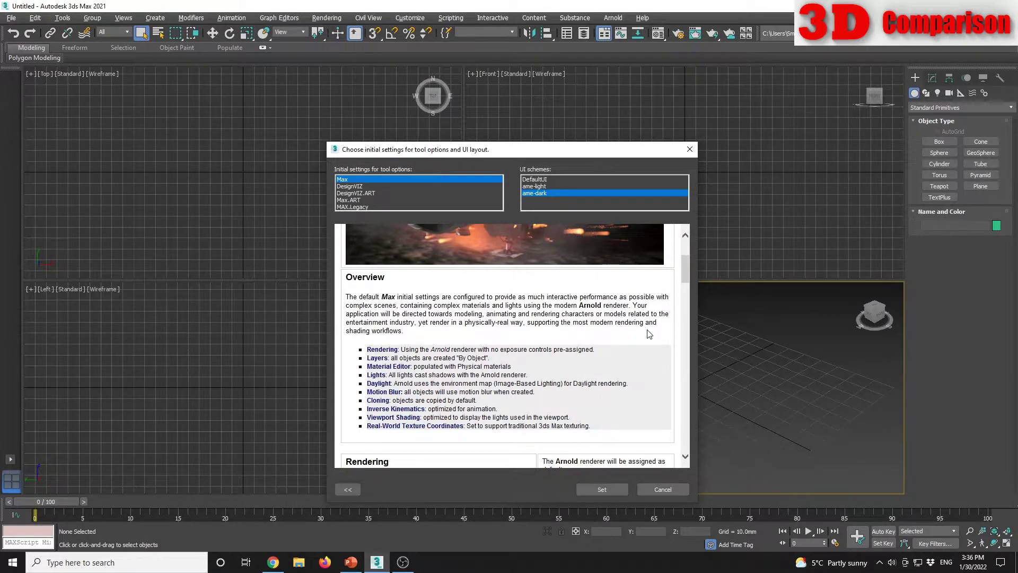
scroll(649, 334, down, 3)
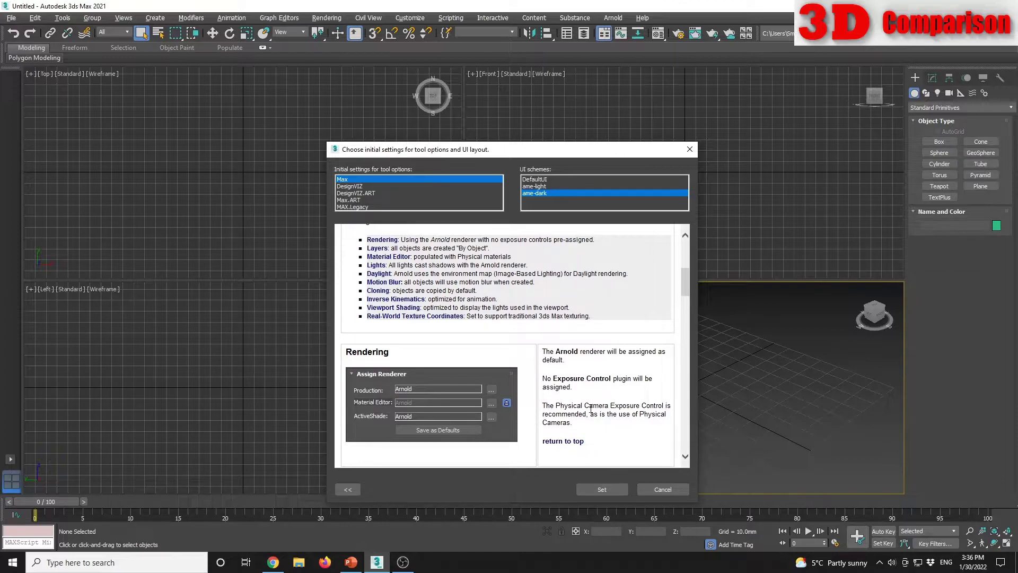
Step: Read through the DesignVIZ initial settings description
click(364, 188)
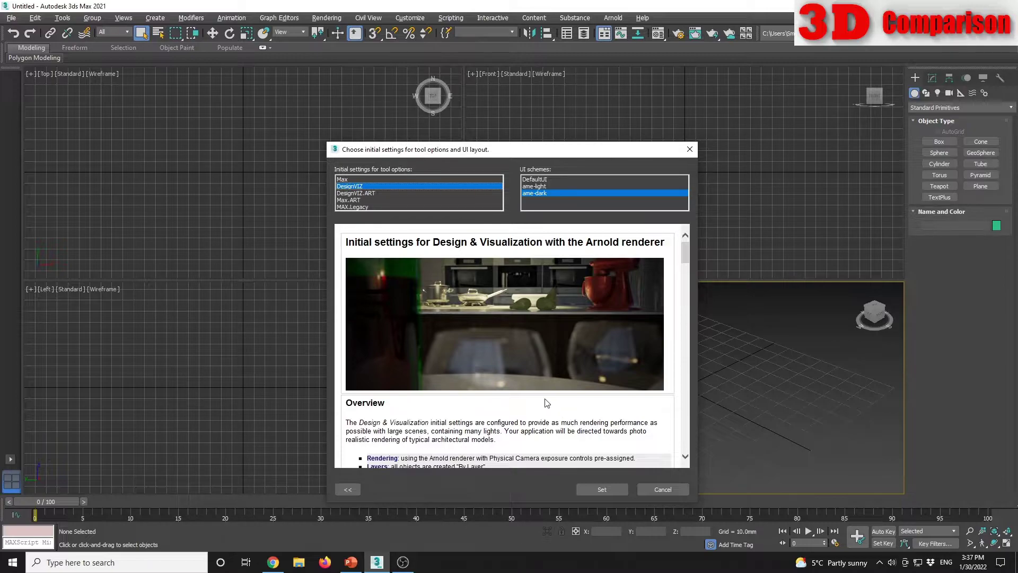
scroll(546, 400, down, 7)
scroll(547, 394, down, 3)
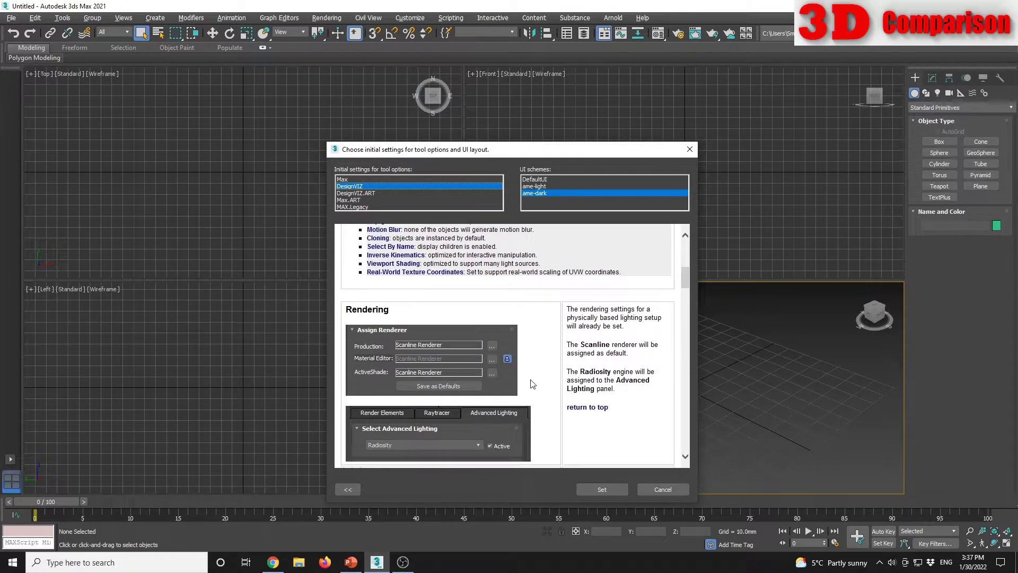
scroll(567, 402, down, 6)
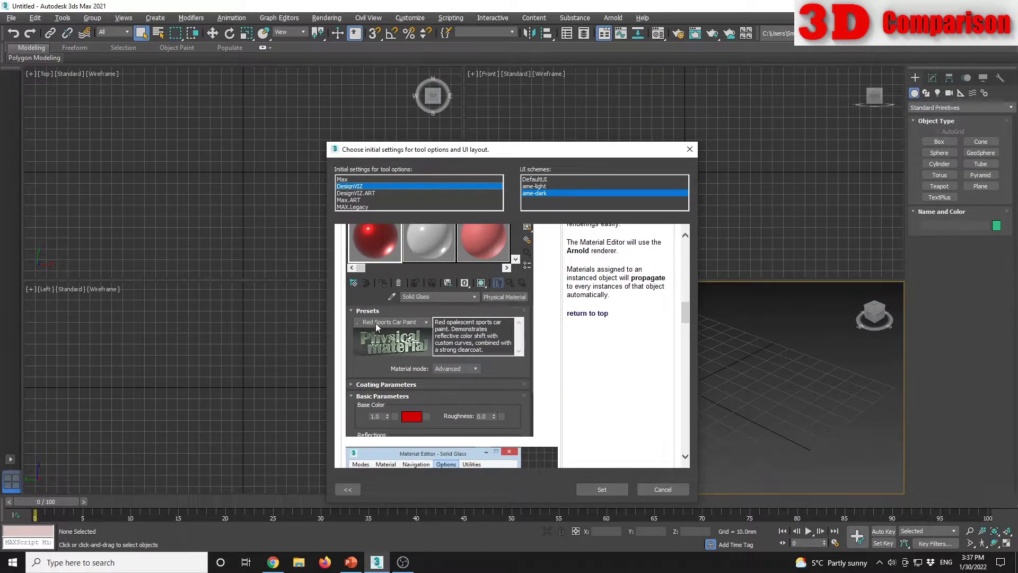
scroll(562, 386, up, 3)
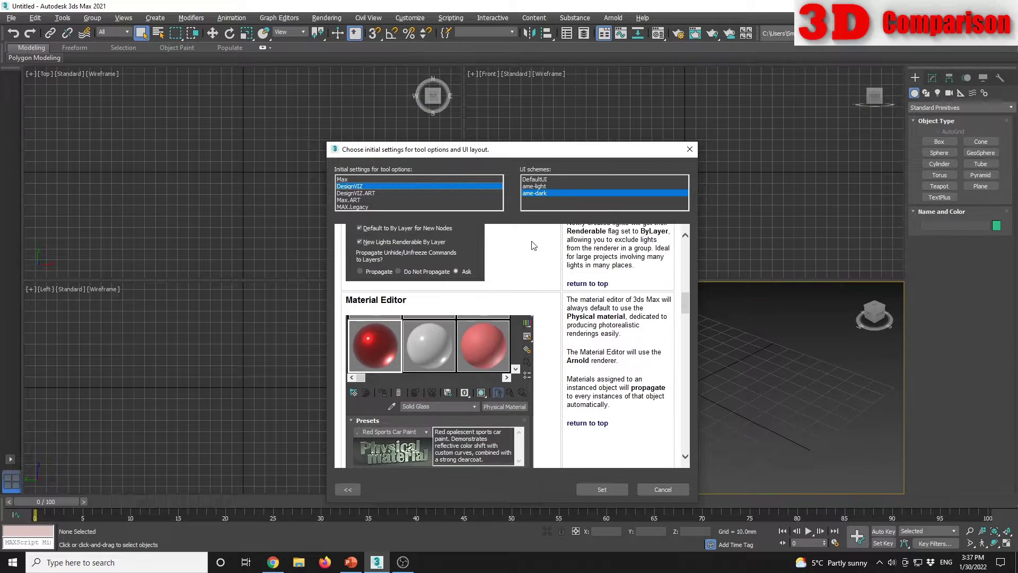
scroll(533, 245, up, 10)
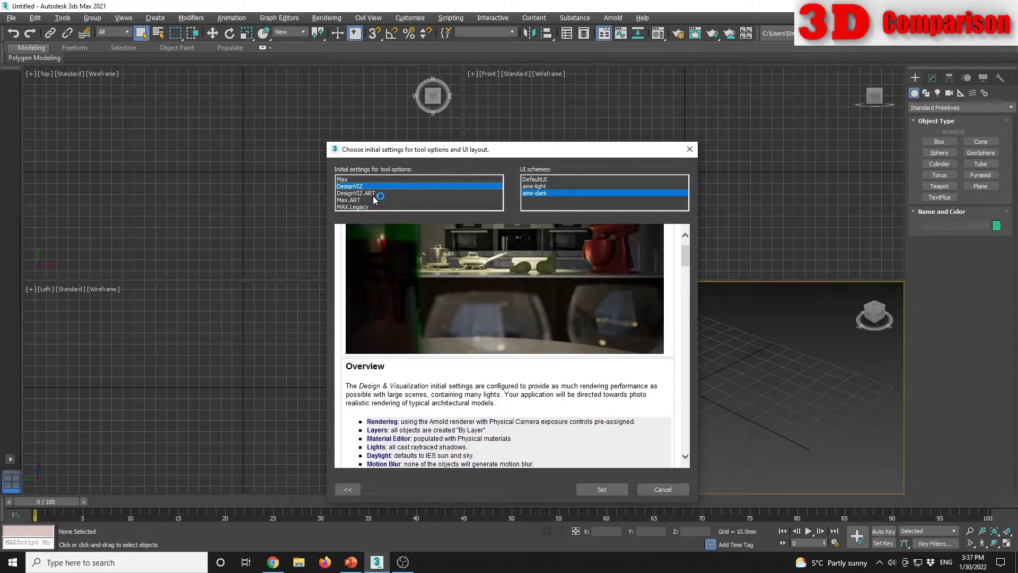
Step: Read the DesignVIZ.ART description, then choose Max.ART to see its ART renderer defaults
click(371, 193)
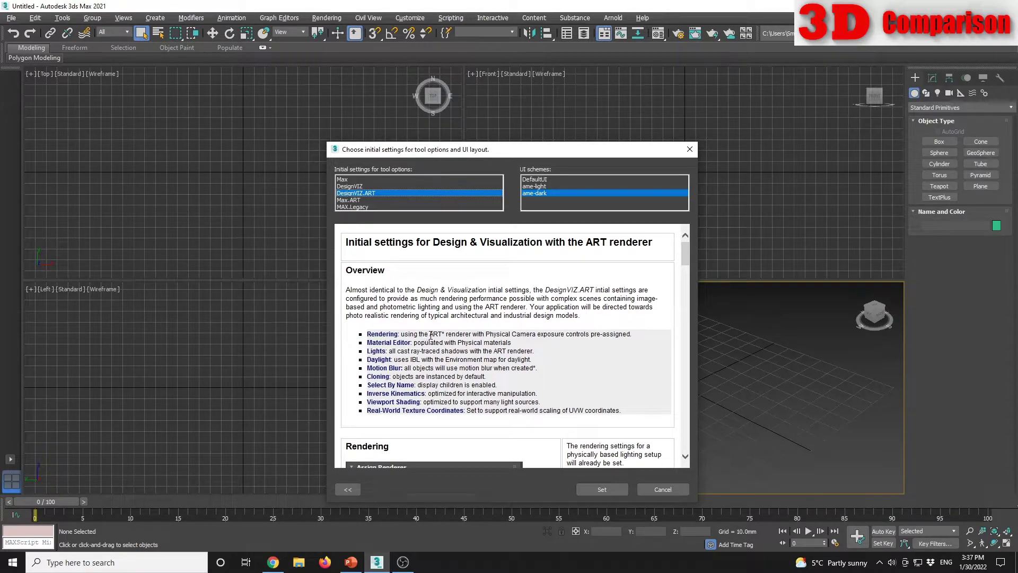
scroll(470, 340, down, 3)
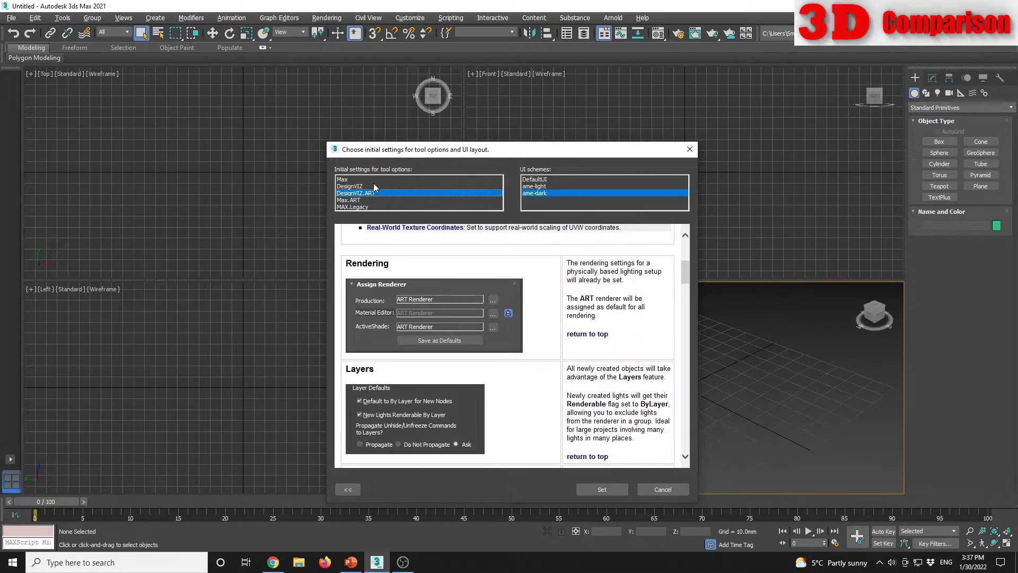
scroll(548, 337, down, 10)
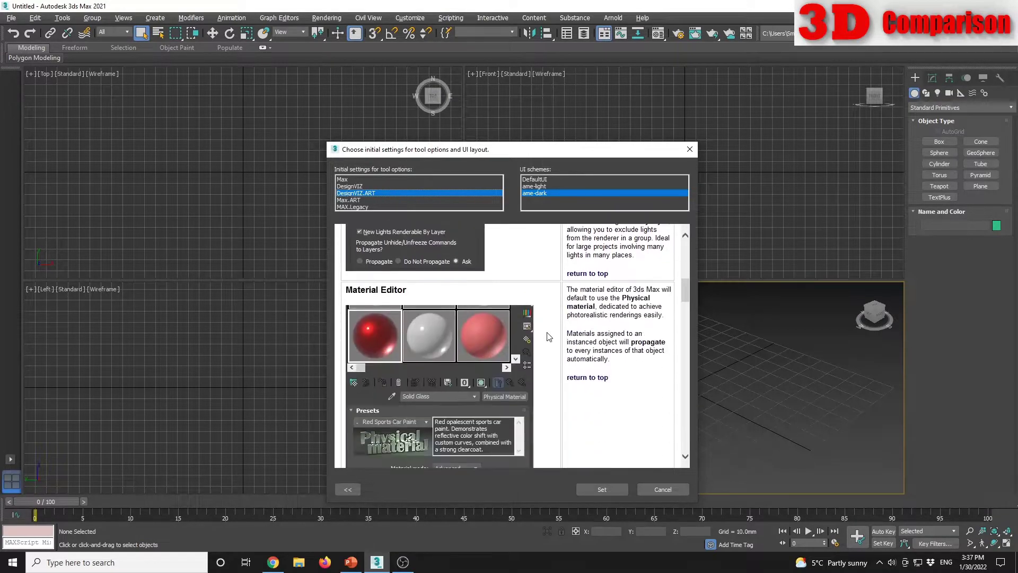
scroll(549, 339, down, 4)
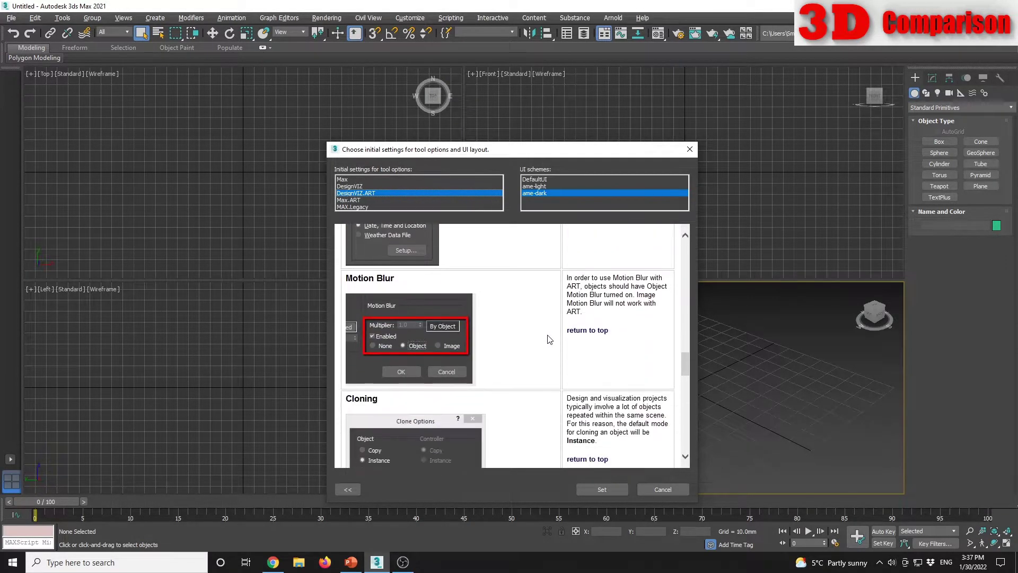
scroll(502, 312, up, 2)
scroll(502, 312, up, 1)
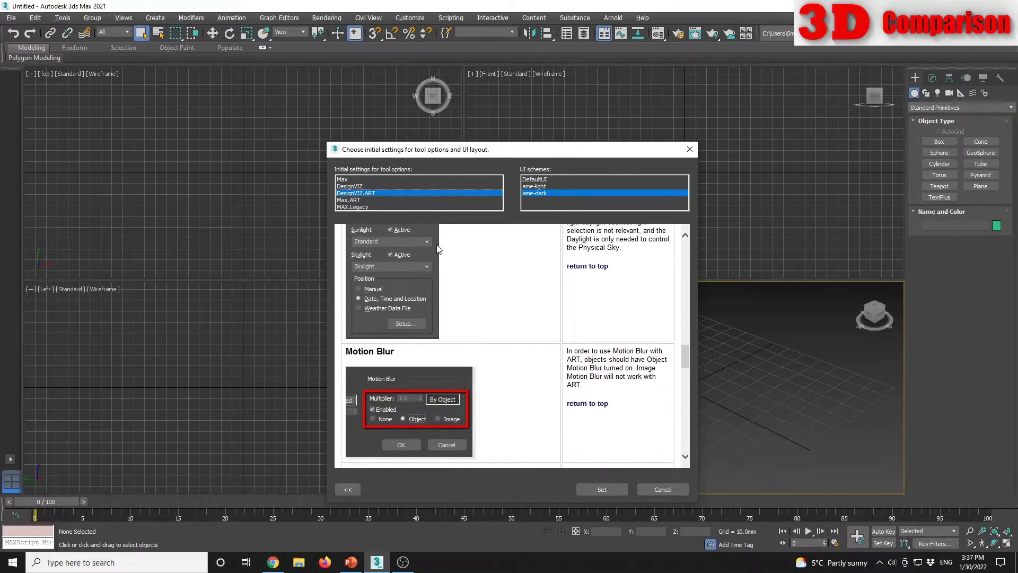
scroll(509, 366, down, 10)
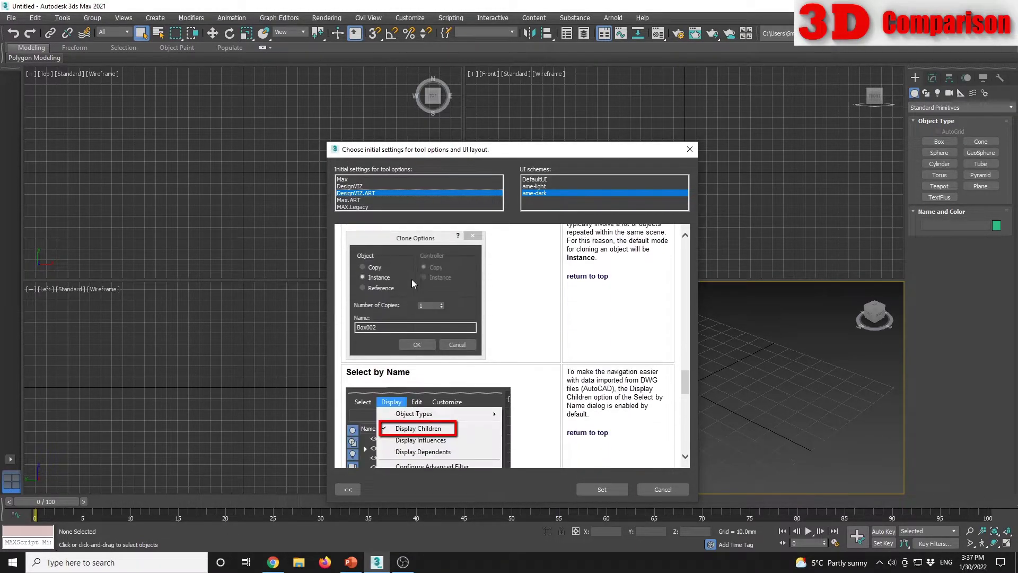
scroll(501, 347, down, 2)
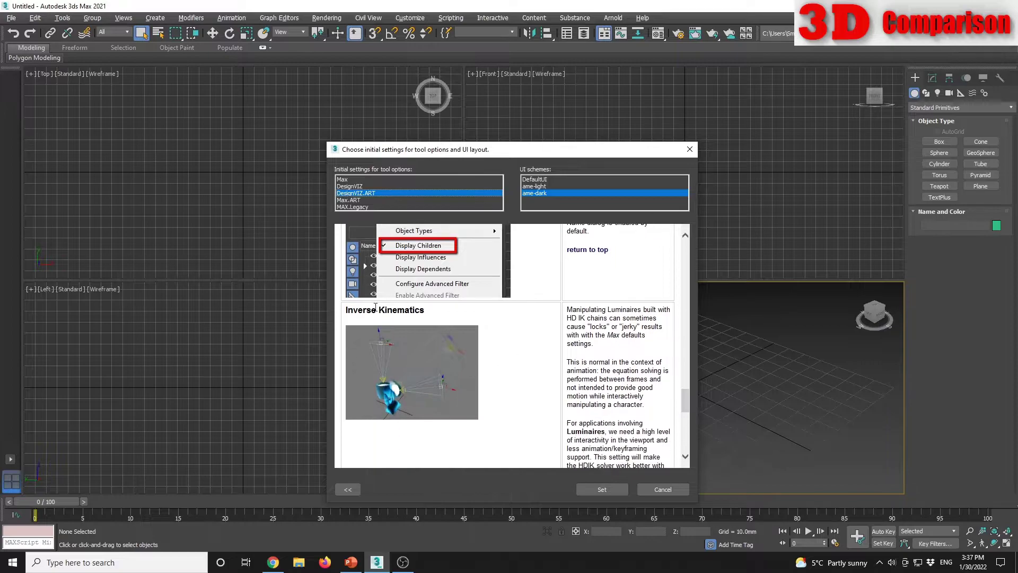
click(360, 200)
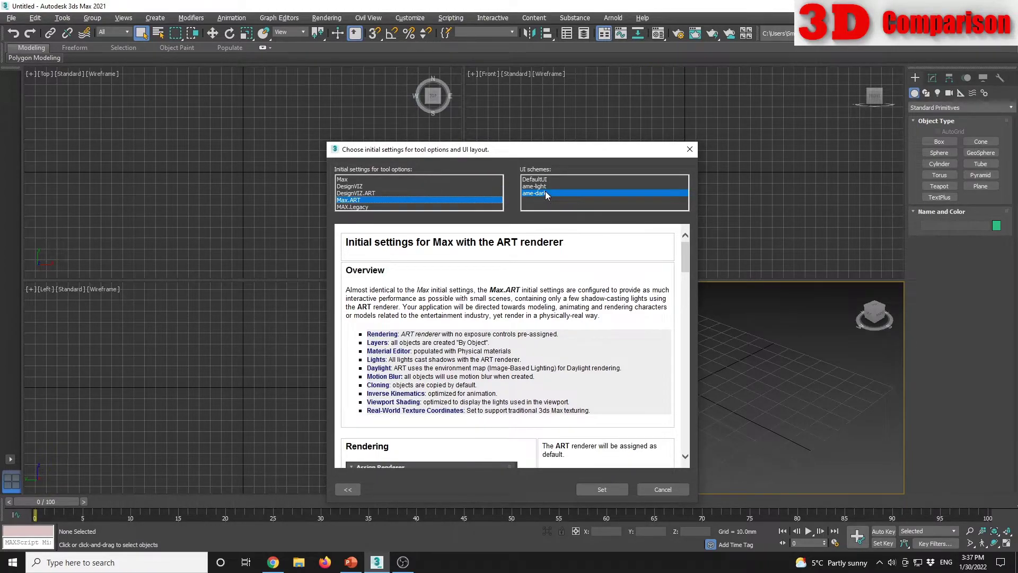
Step: Set Max tool defaults with the ame-light scheme and acknowledge the restart notice
click(353, 181)
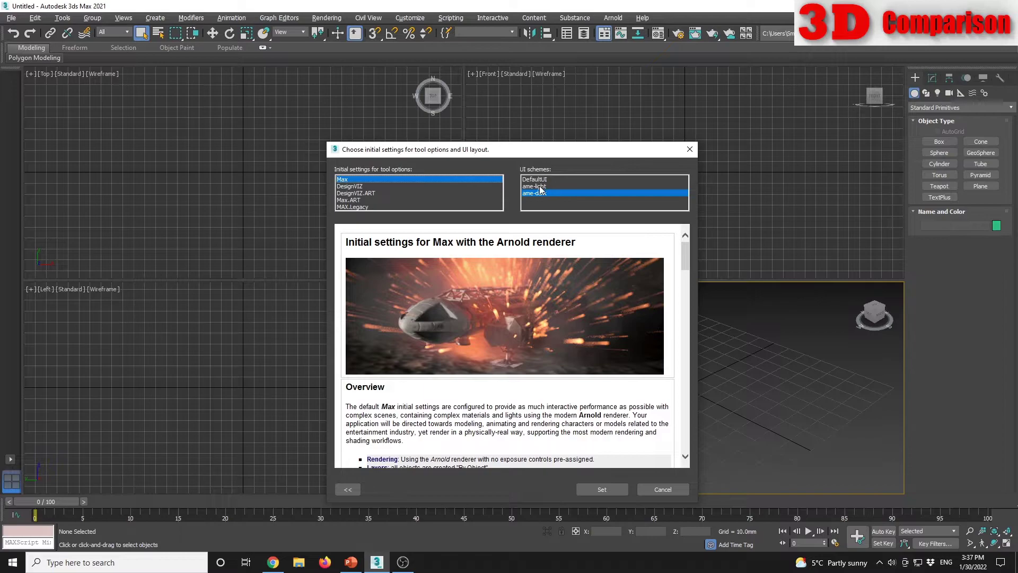
click(540, 186)
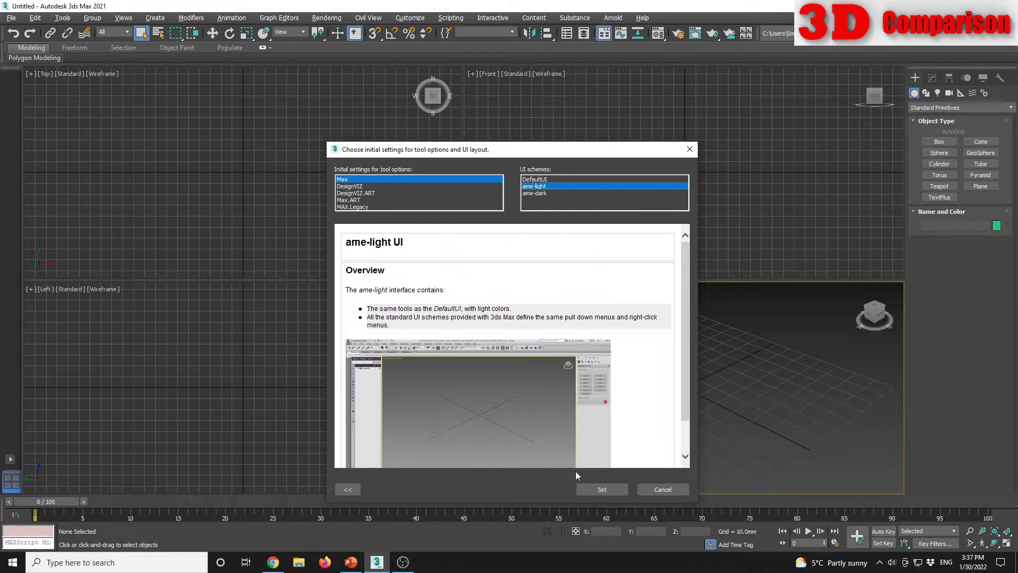
click(605, 488)
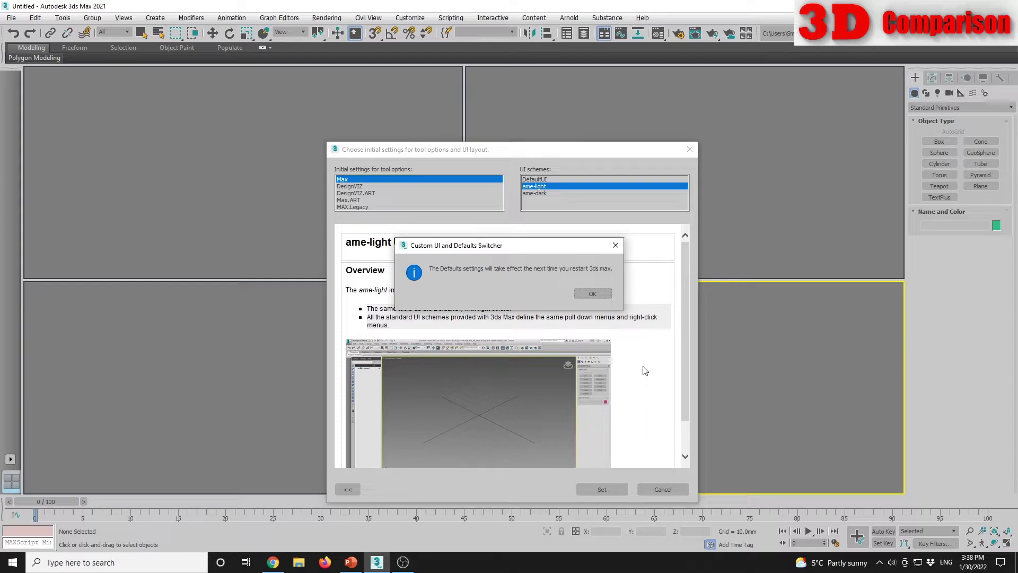
click(593, 294)
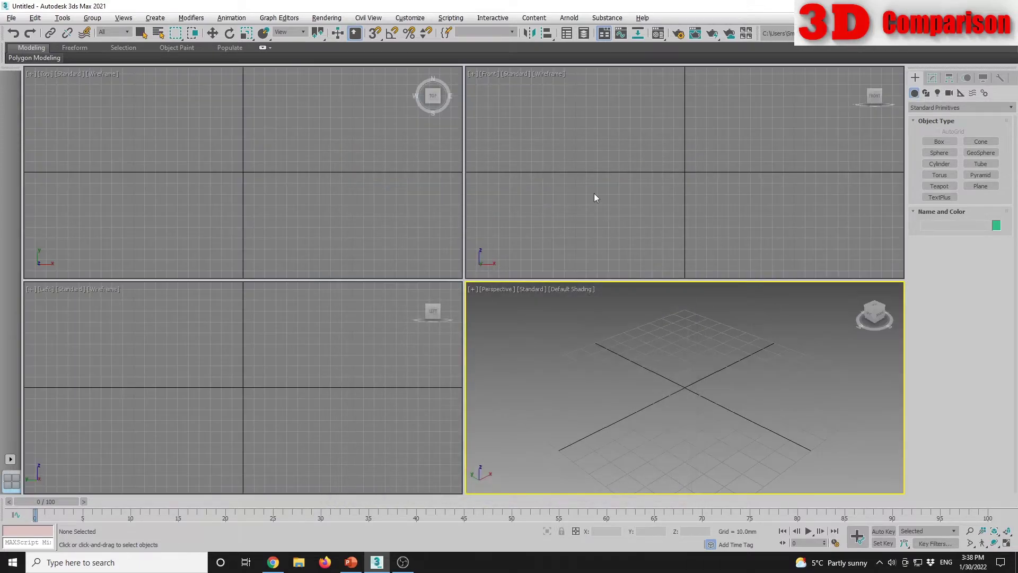
Step: Apply MAX.Legacy defaults with the DefaultUI scheme in Custom Defaults Switcher and confirm the notice
click(667, 352)
click(418, 24)
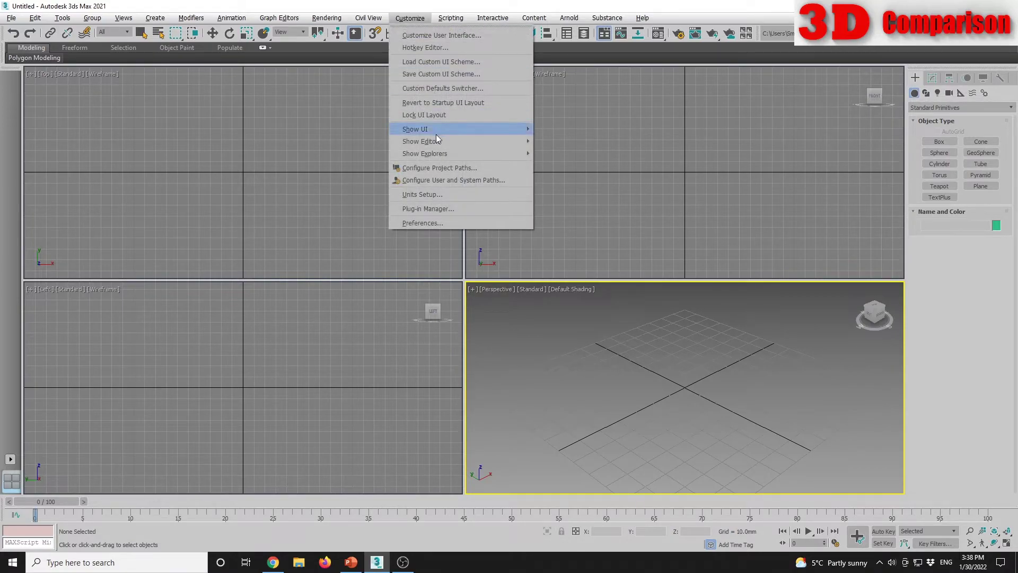
click(457, 88)
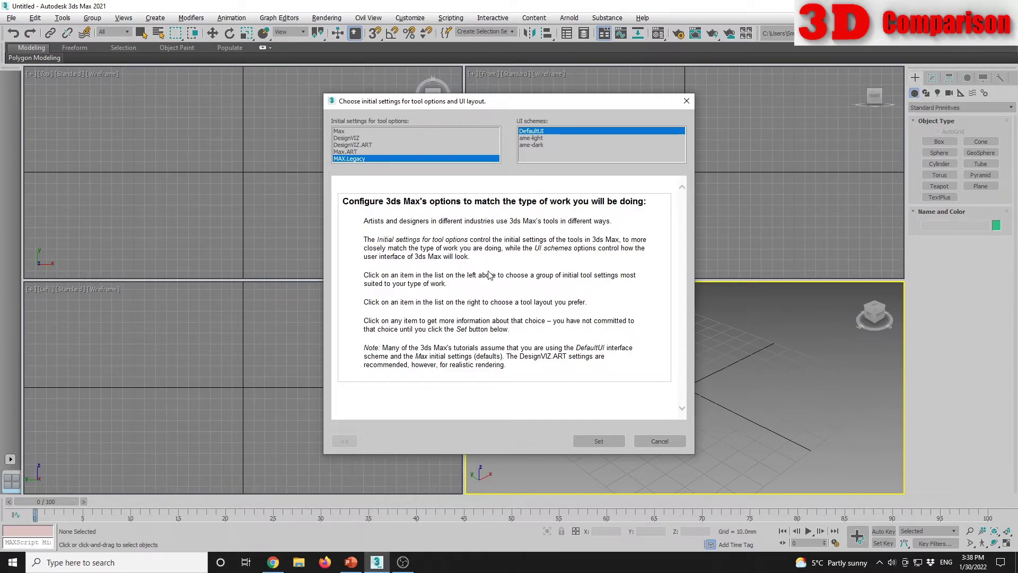
click(598, 440)
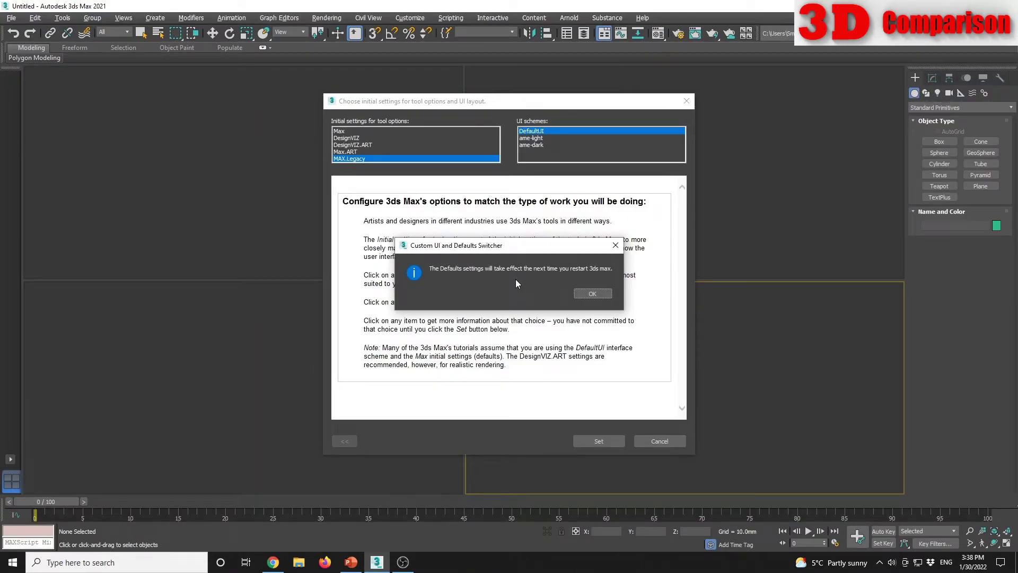
click(598, 297)
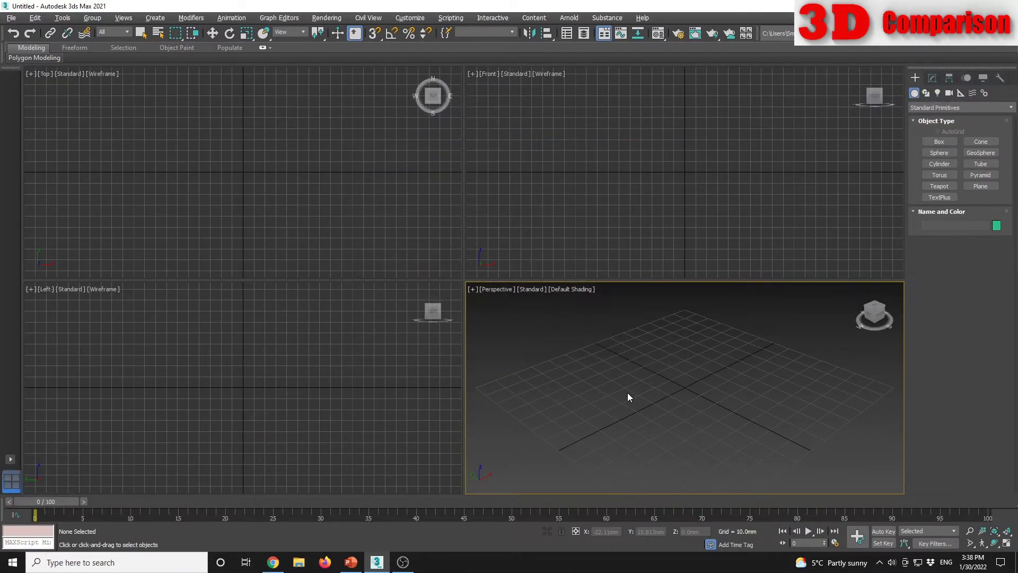
Step: Open Render Setup with F10 and expand Assign Renderer showing Scanline Renderer
key(F10)
scroll(608, 342, down, 5)
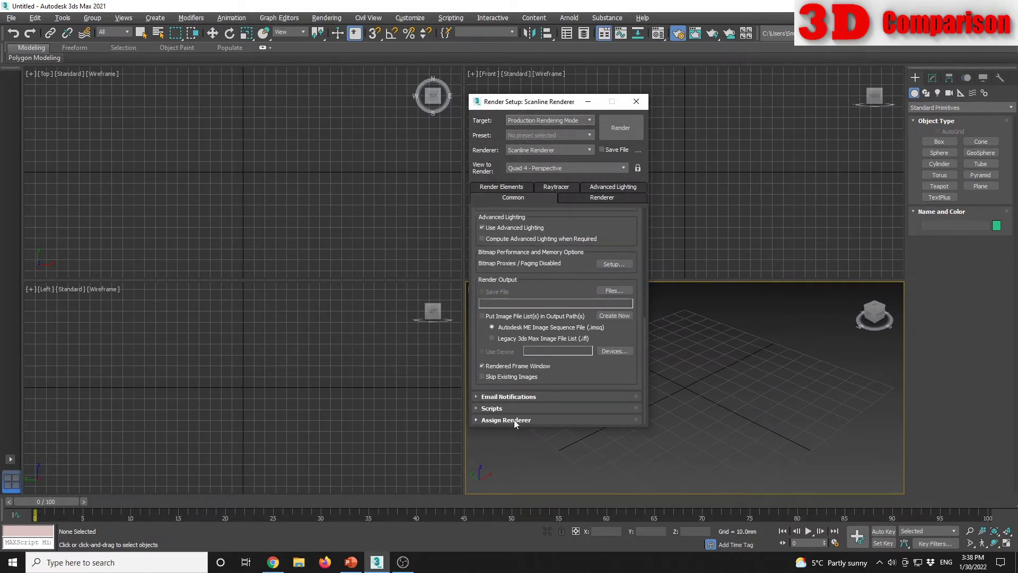
click(513, 420)
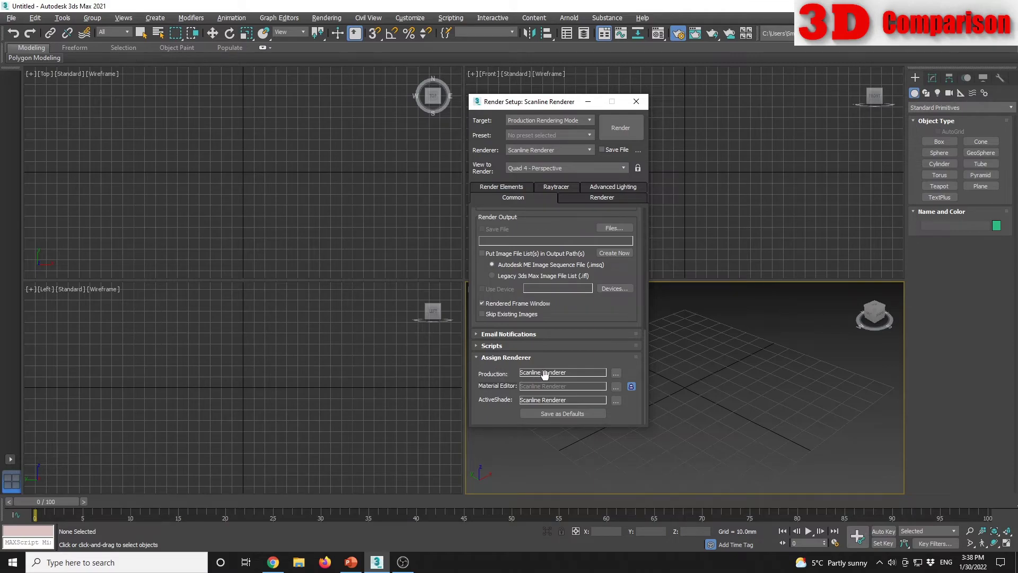
Step: Switch the material editor to Slate mode and place it beside Render Setup
key(m)
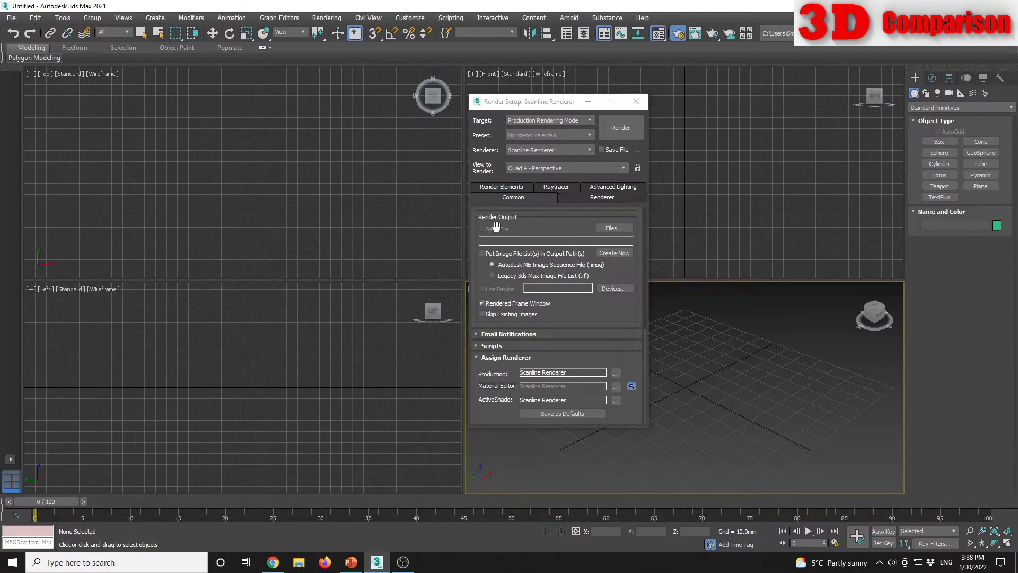
drag(173, 95, 302, 83)
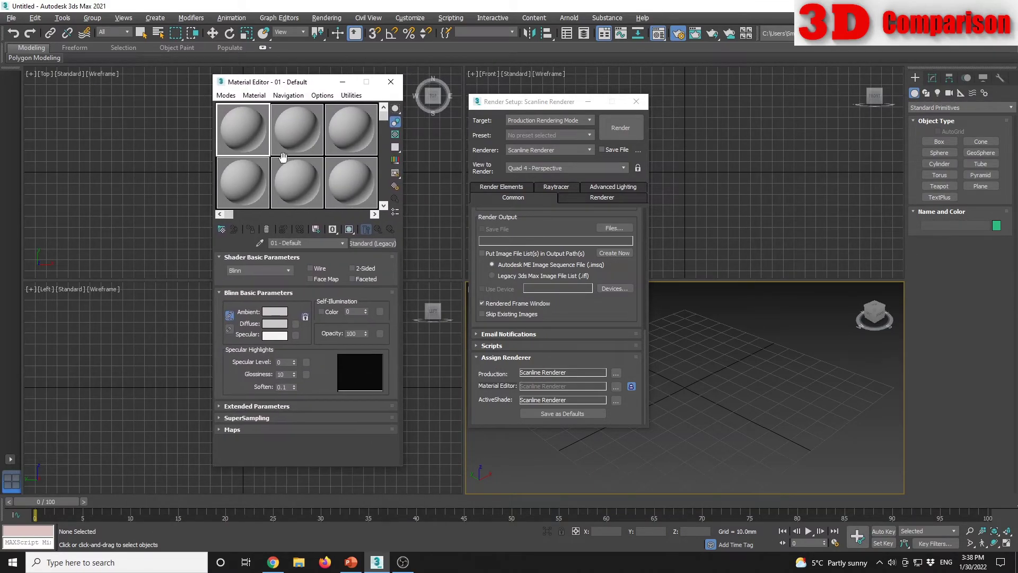
click(225, 96)
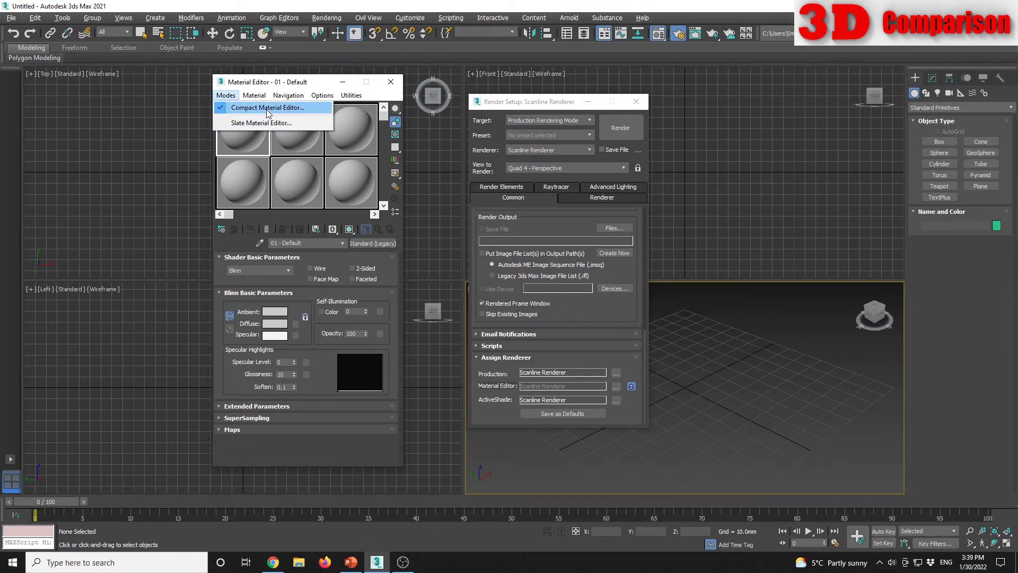
click(261, 123)
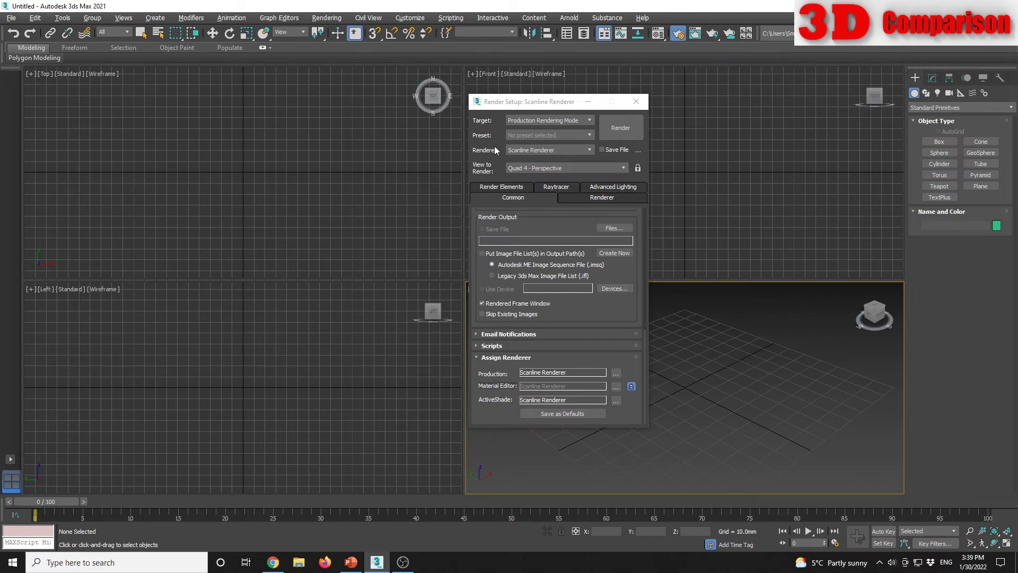
drag(534, 85, 394, 83)
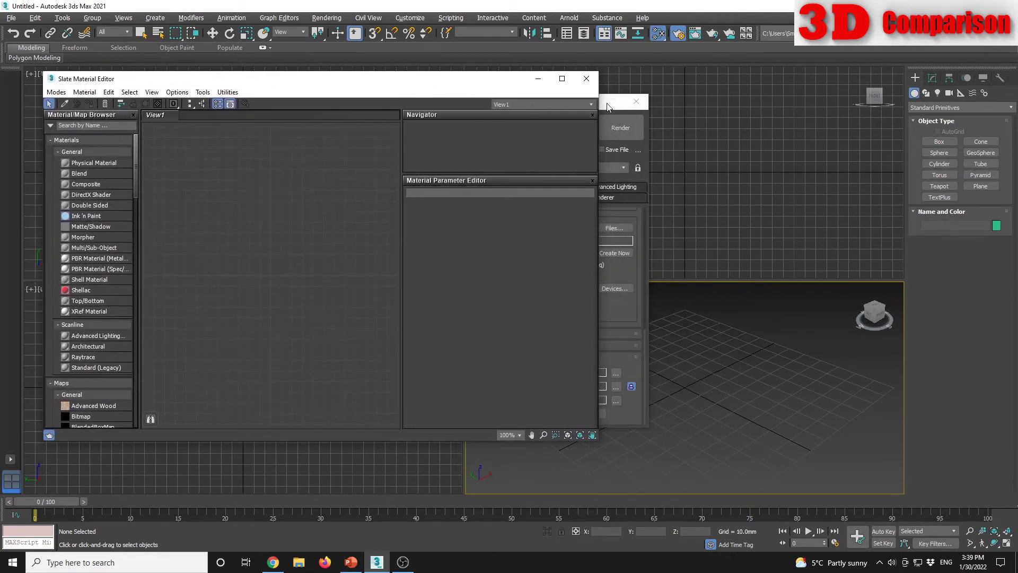
click(624, 109)
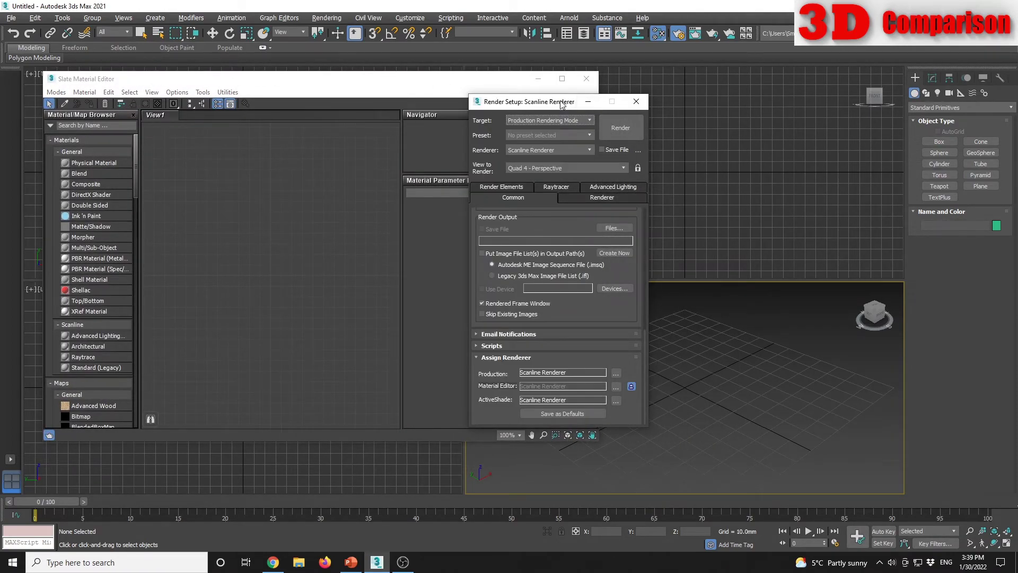
drag(562, 104, 728, 94)
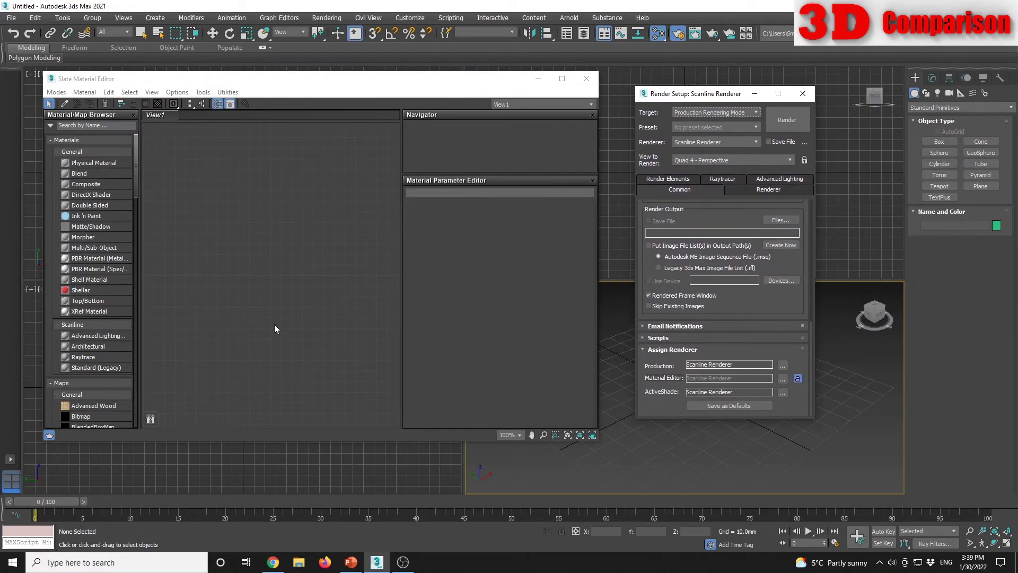